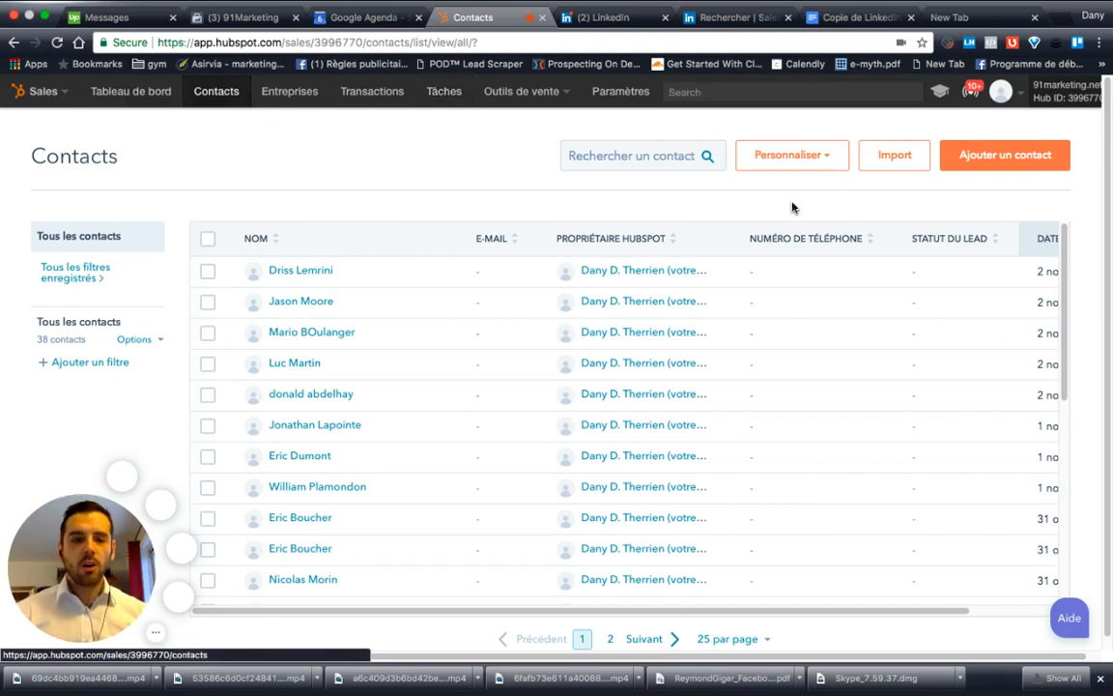
Step: Create a contact with the person's first and last name and job title 91Marketing
click(995, 166)
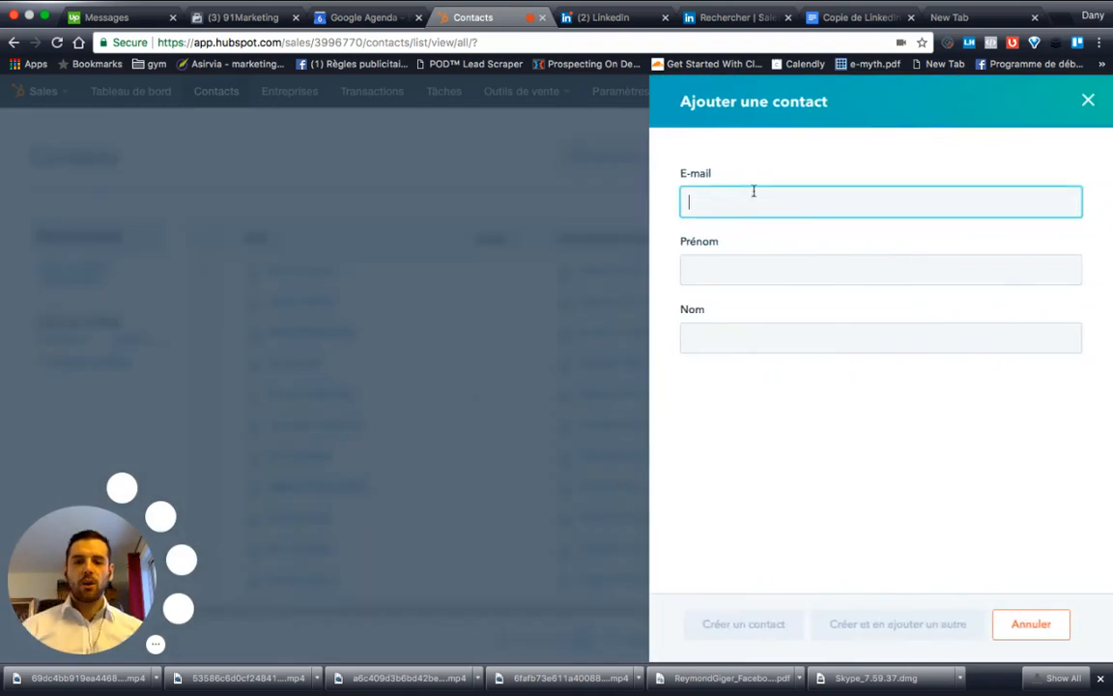
click(731, 274)
key(Tab)
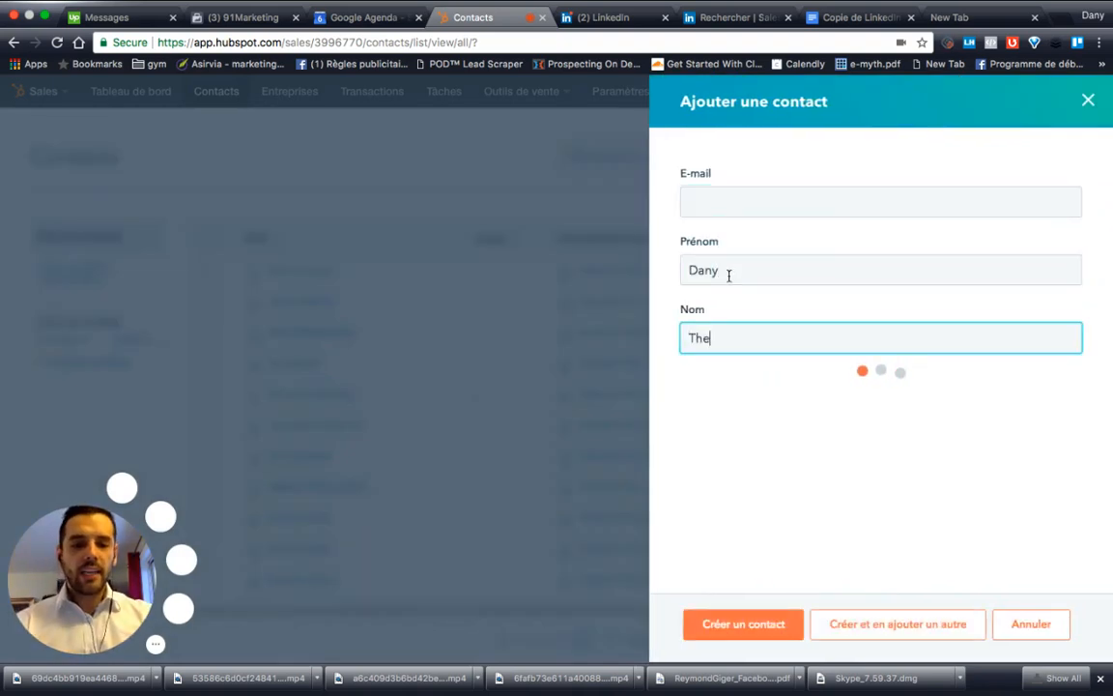
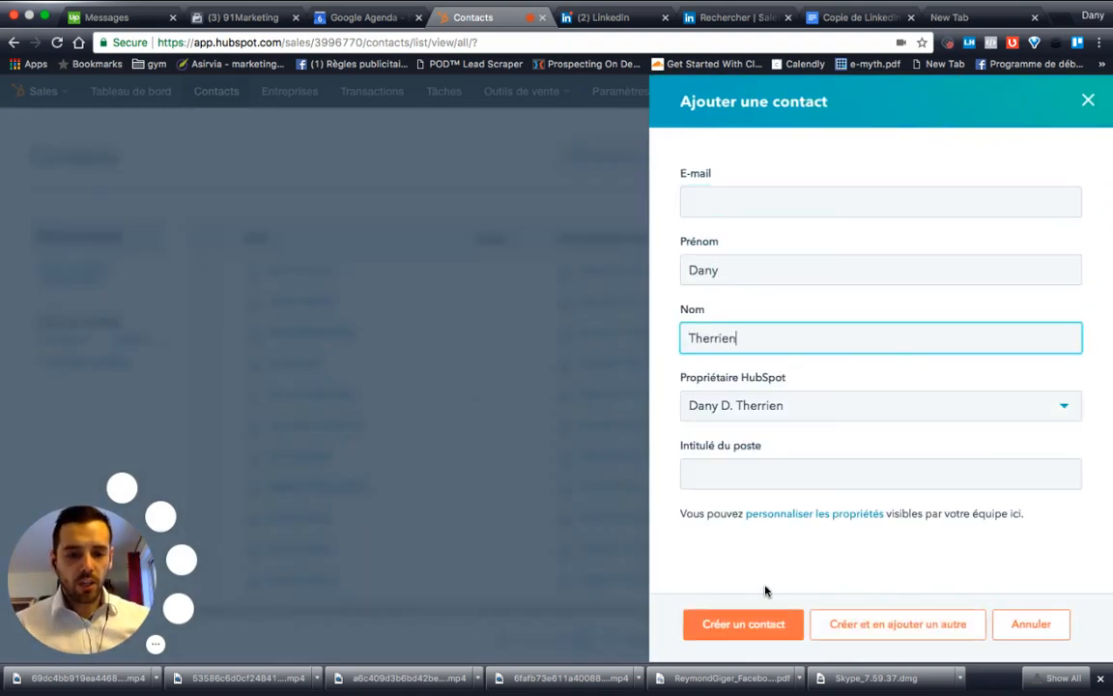
click(762, 478)
text(91Marketing)
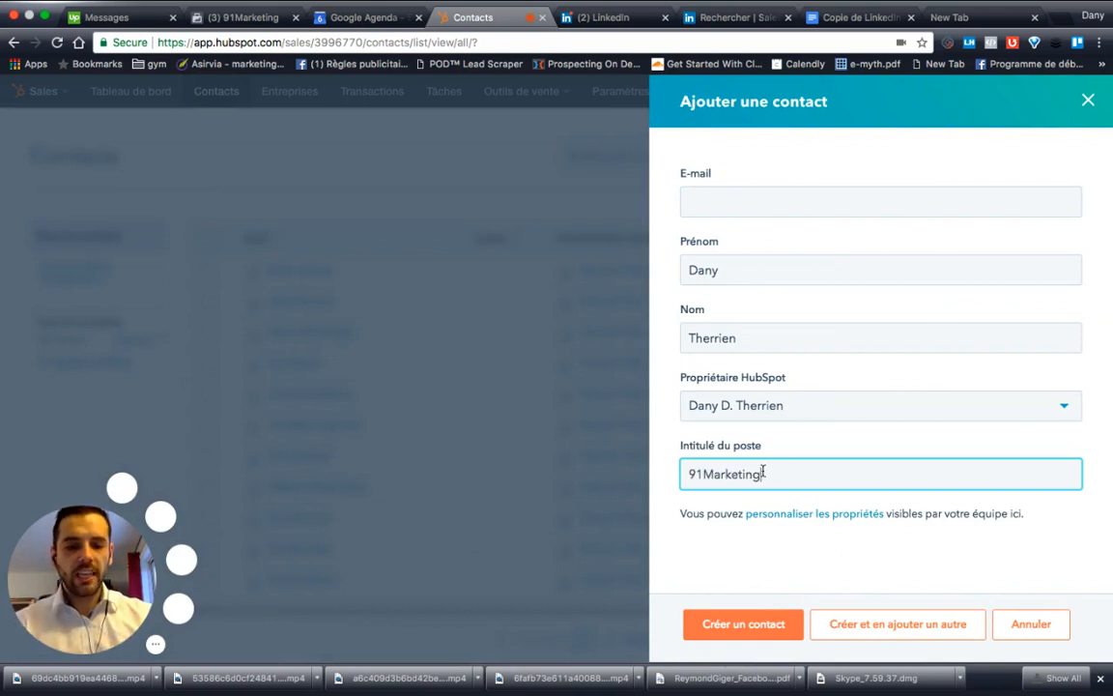
click(769, 636)
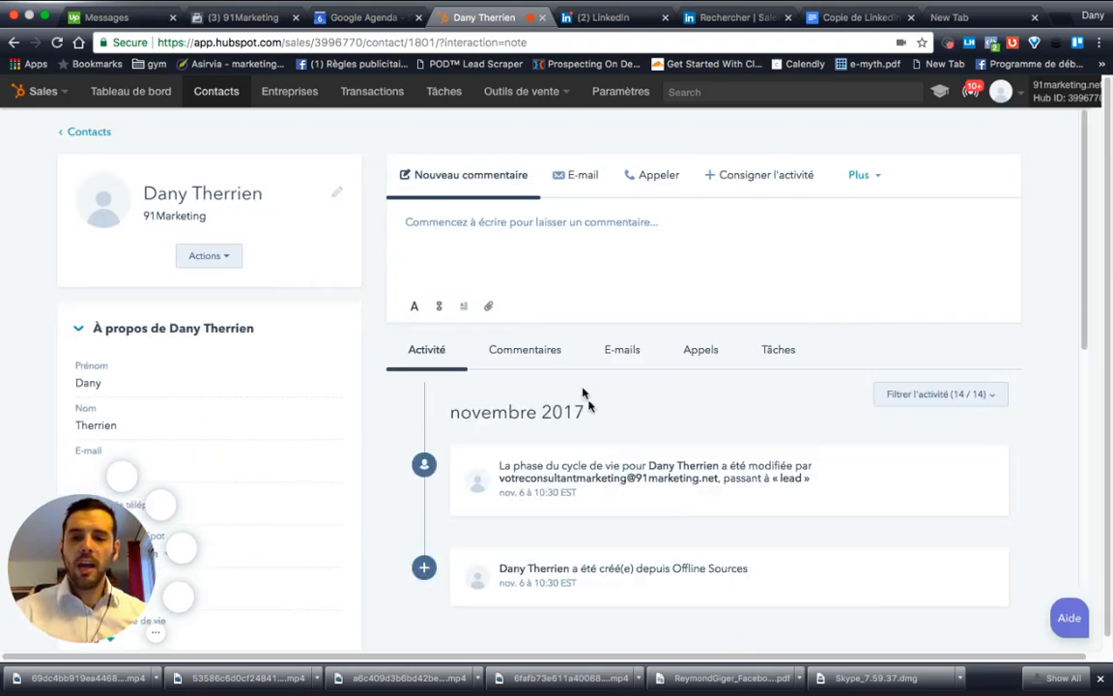
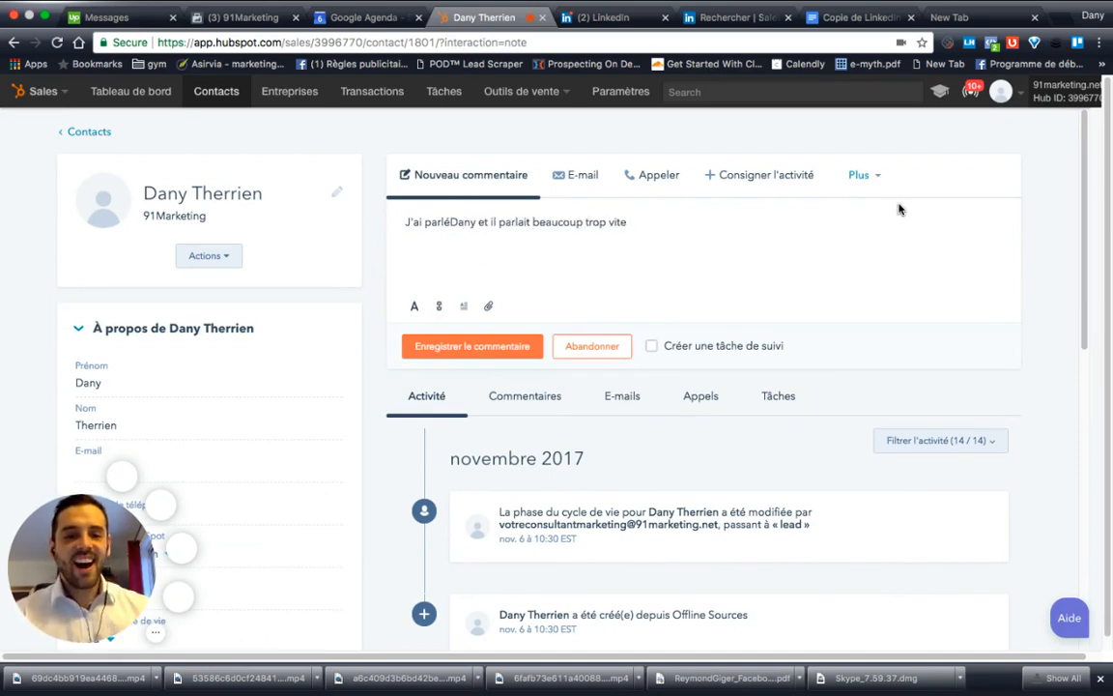
Step: Save a comment noting the contact spoke far too fast, and start a new task for him
click(877, 186)
click(672, 243)
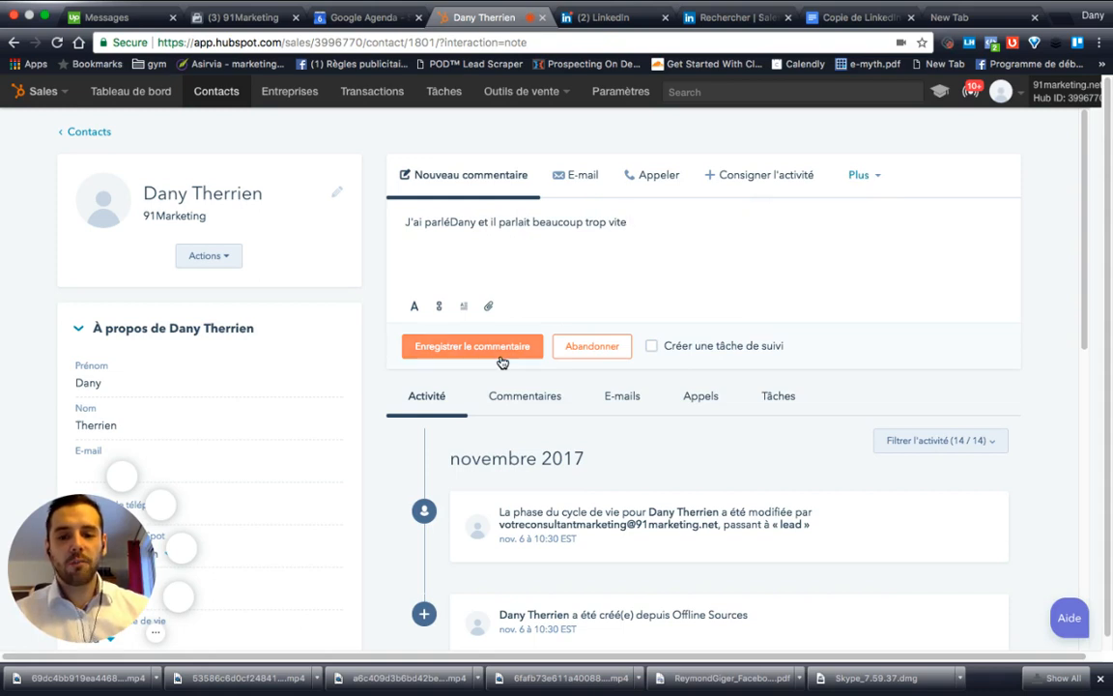
click(859, 175)
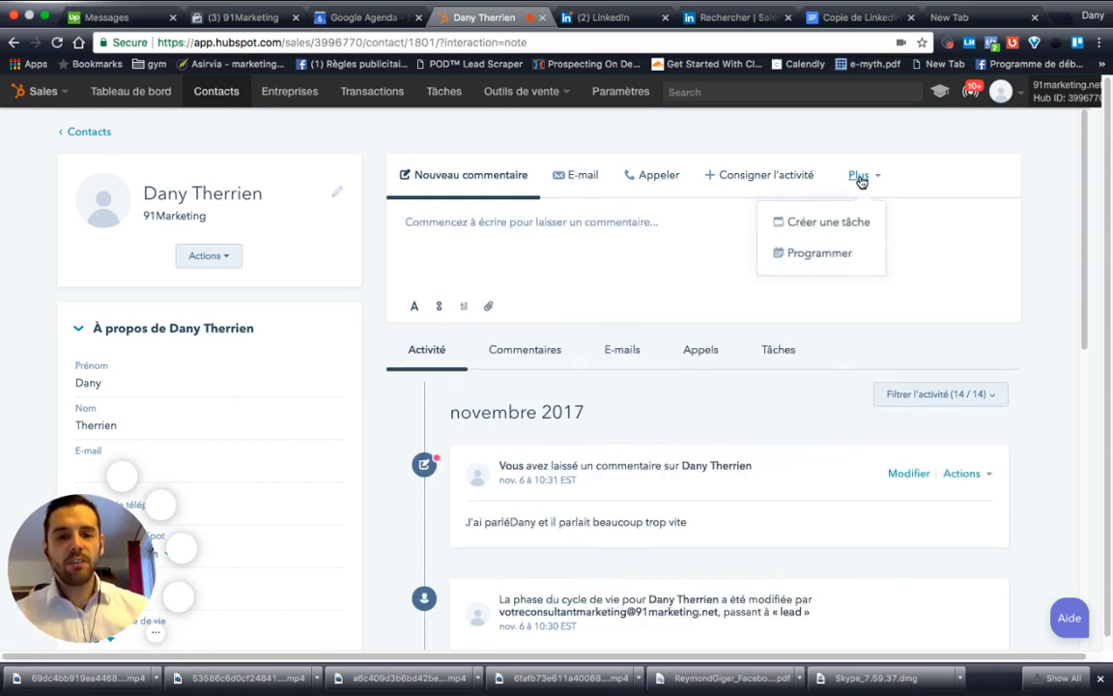
click(827, 223)
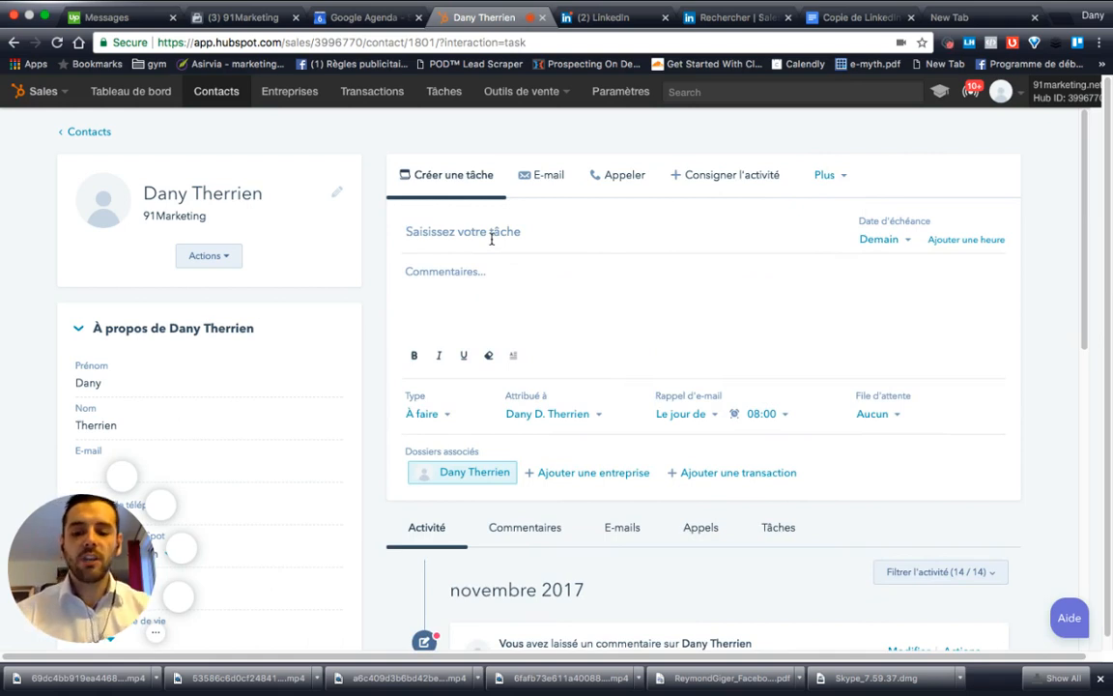
Step: Save a 'Suivi Linkedin avec' task naming the contact, with comment 'Lui donner un conseil de valeur'
text(Suivi L)
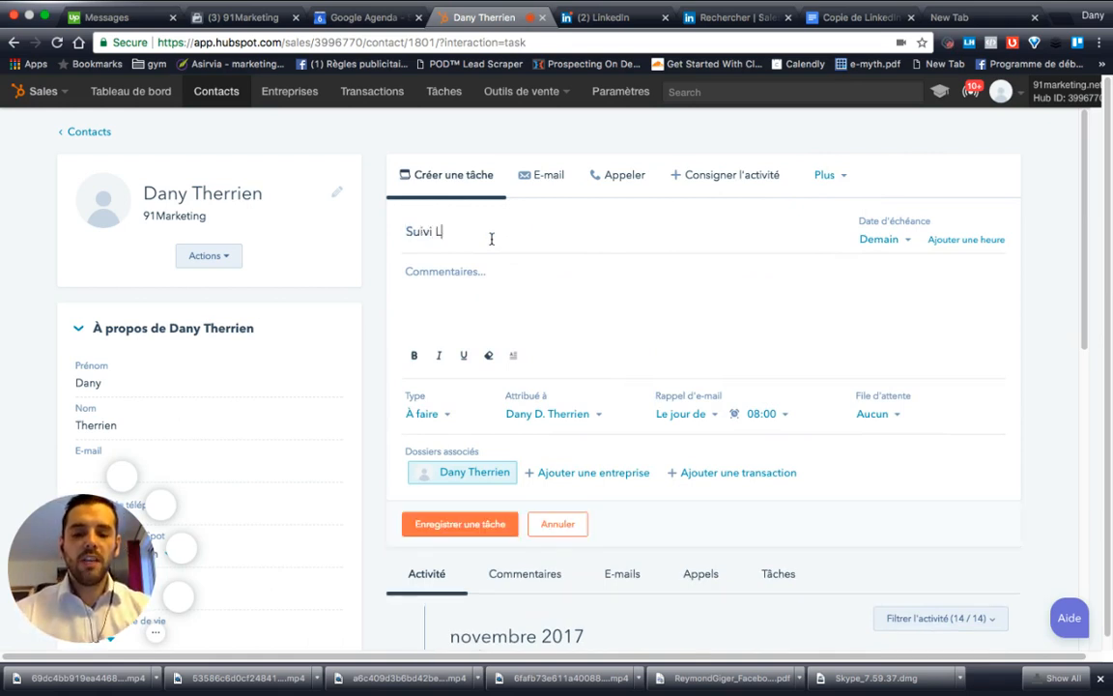
text(inkedin avec Dany)
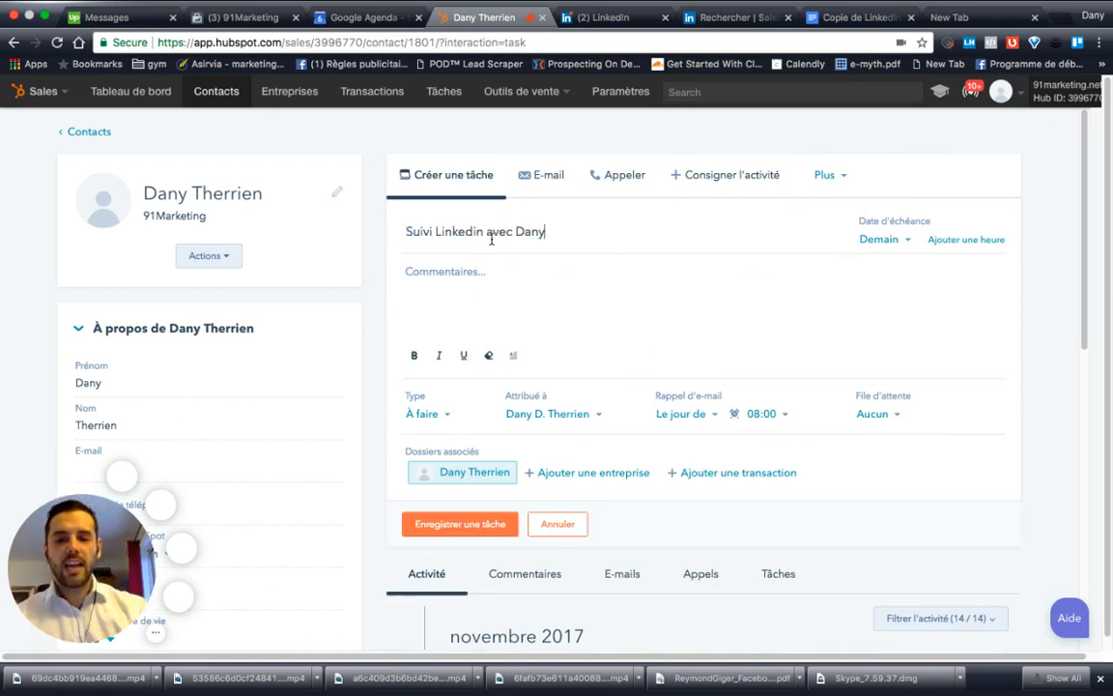
click(495, 278)
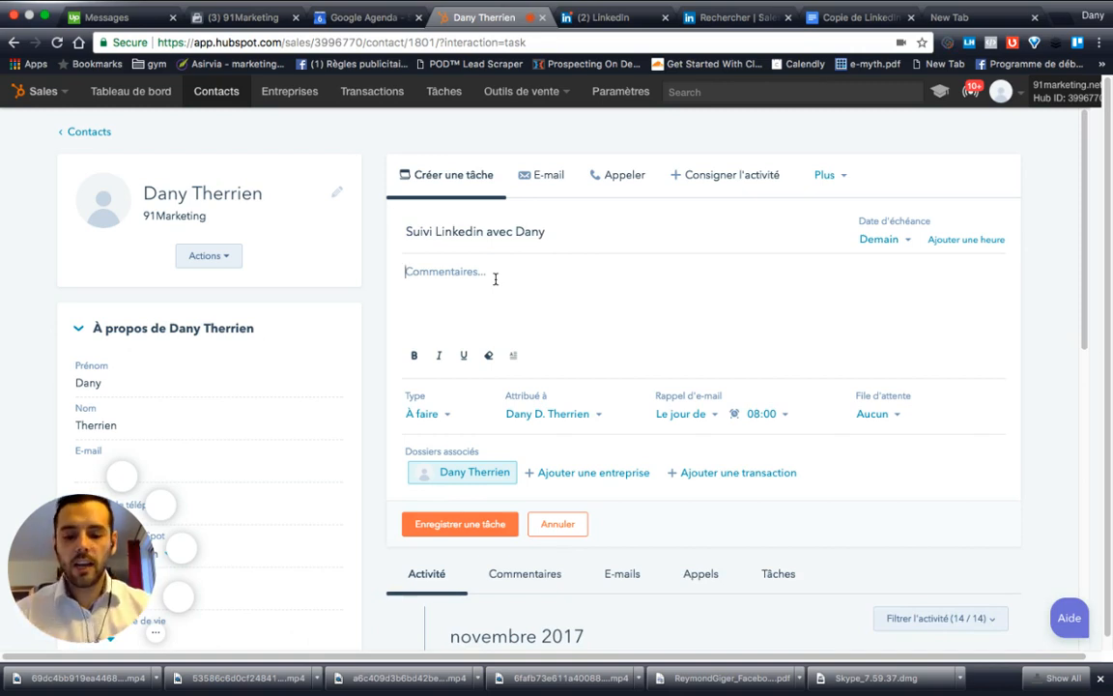
text(Lui donner un)
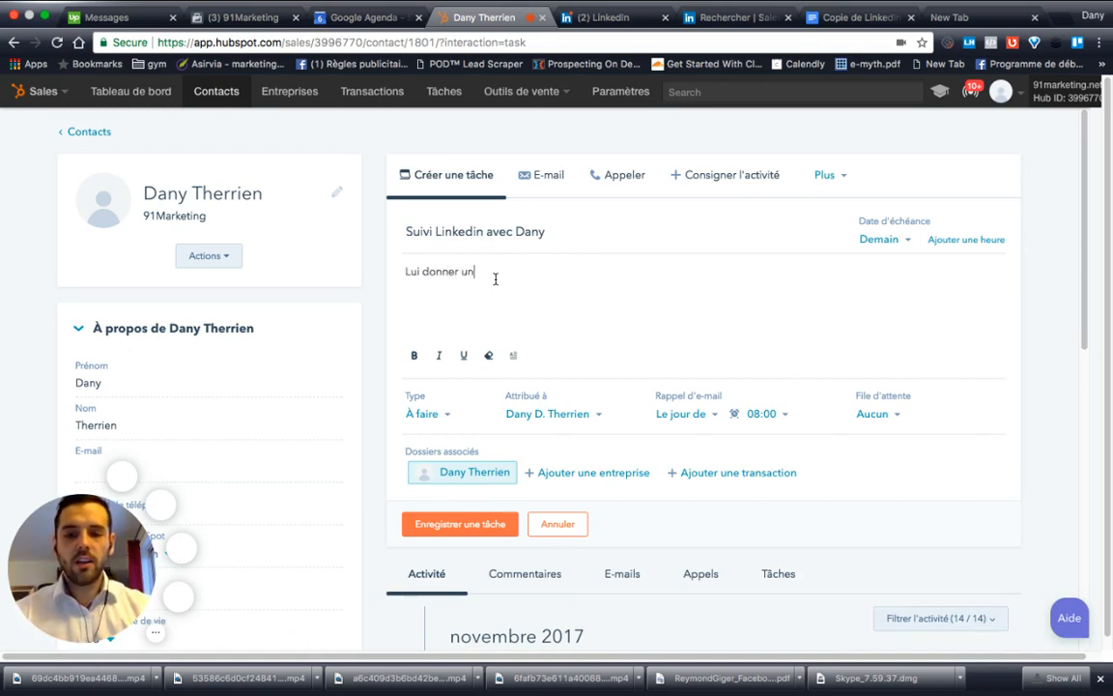
text( conseil de valeur)
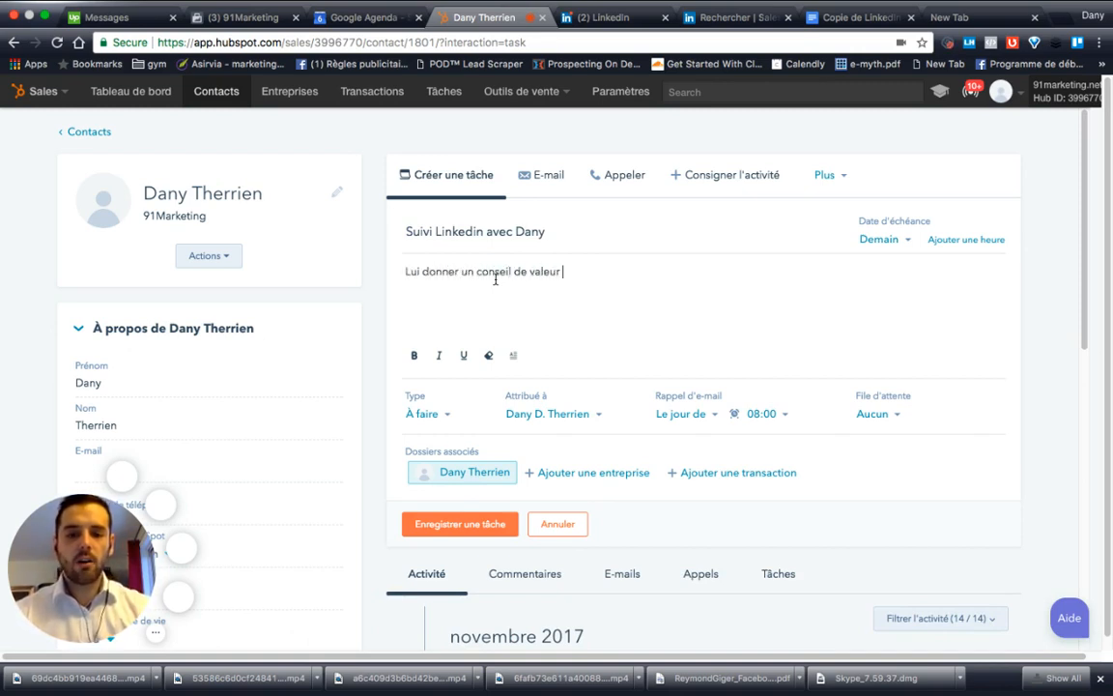
click(449, 525)
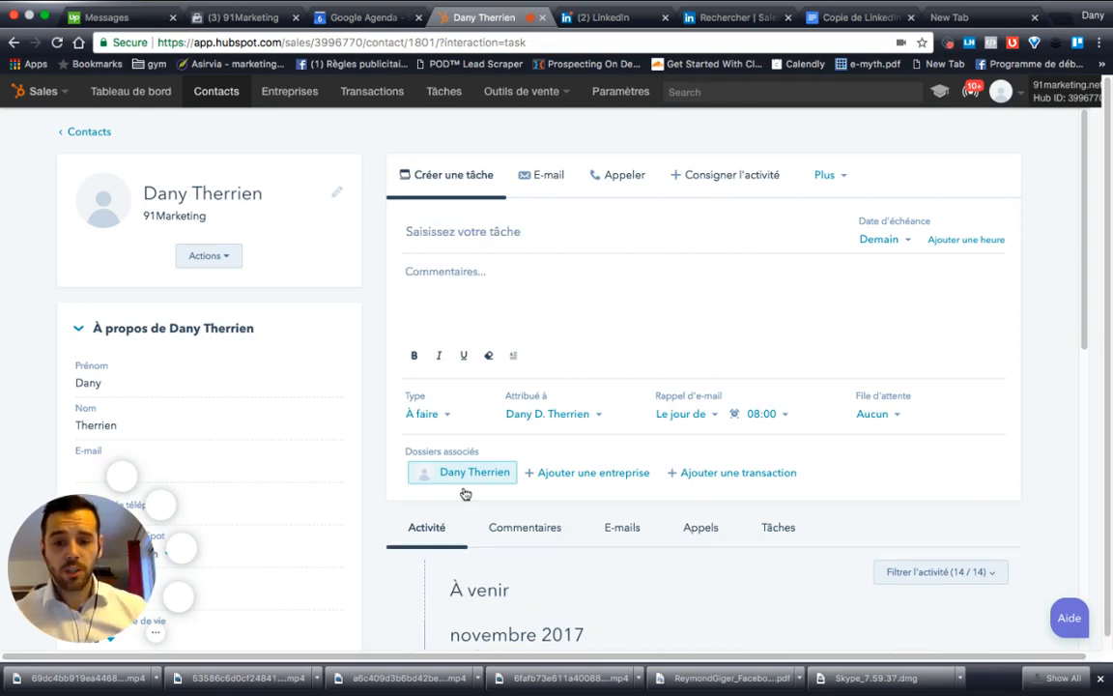
Step: Open the Tâches list and reload it so the LinkedIn follow-up due tomorrow shows
click(438, 97)
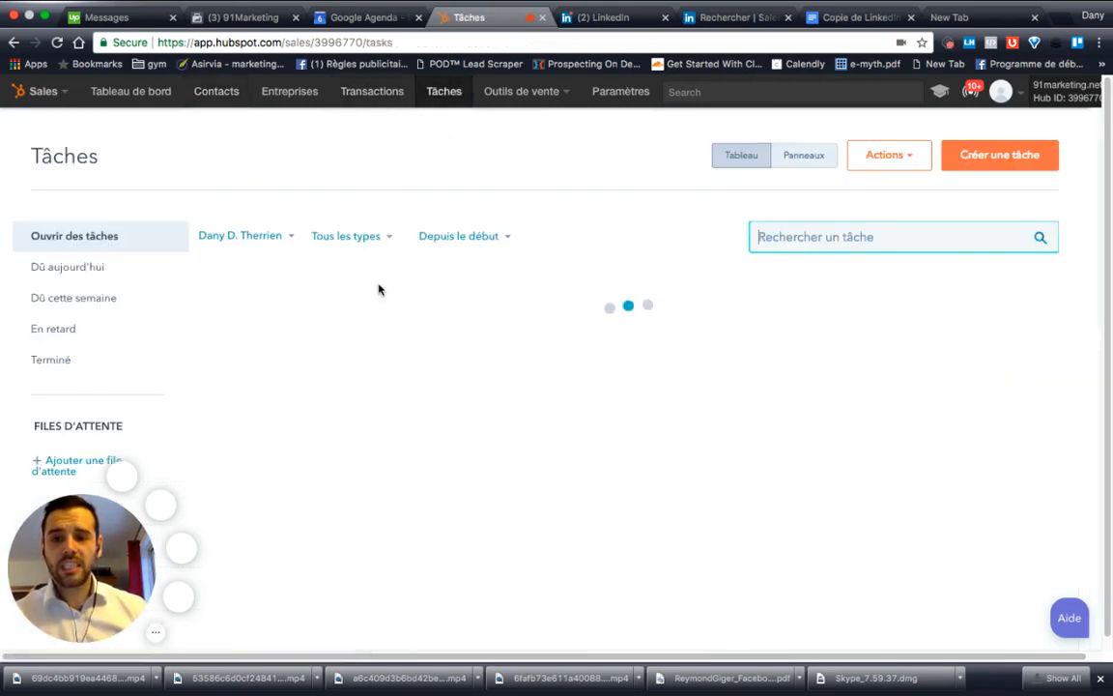
scroll(438, 435, down, 3)
scroll(439, 434, up, 3)
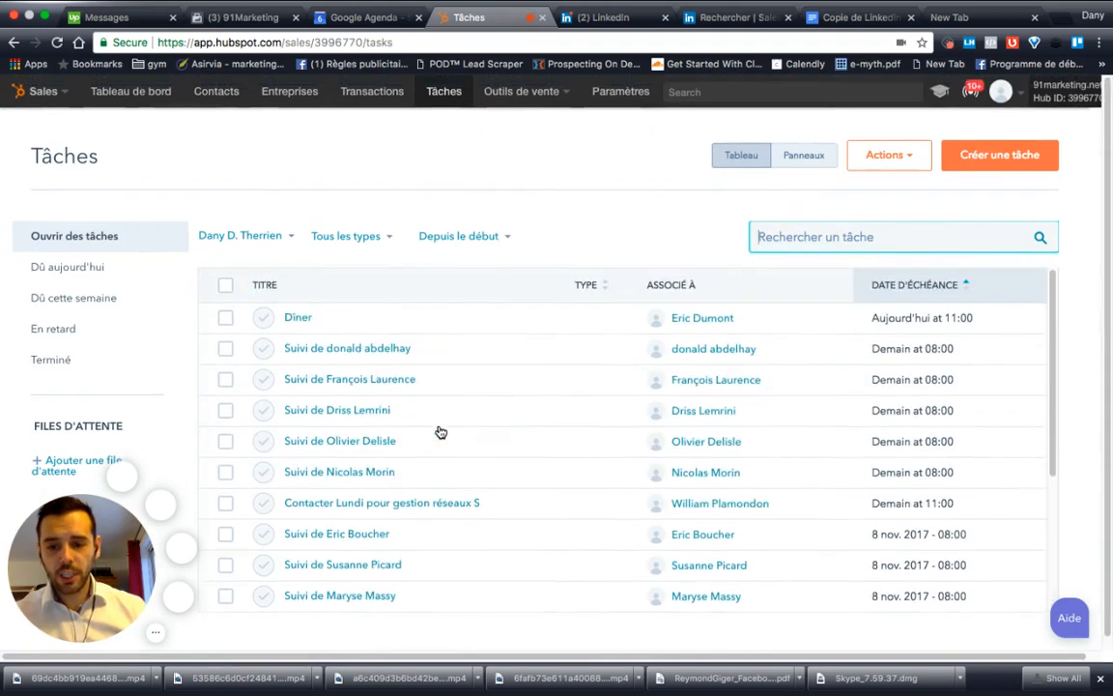
scroll(439, 435, down, 3)
scroll(440, 431, up, 3)
scroll(440, 431, down, 3)
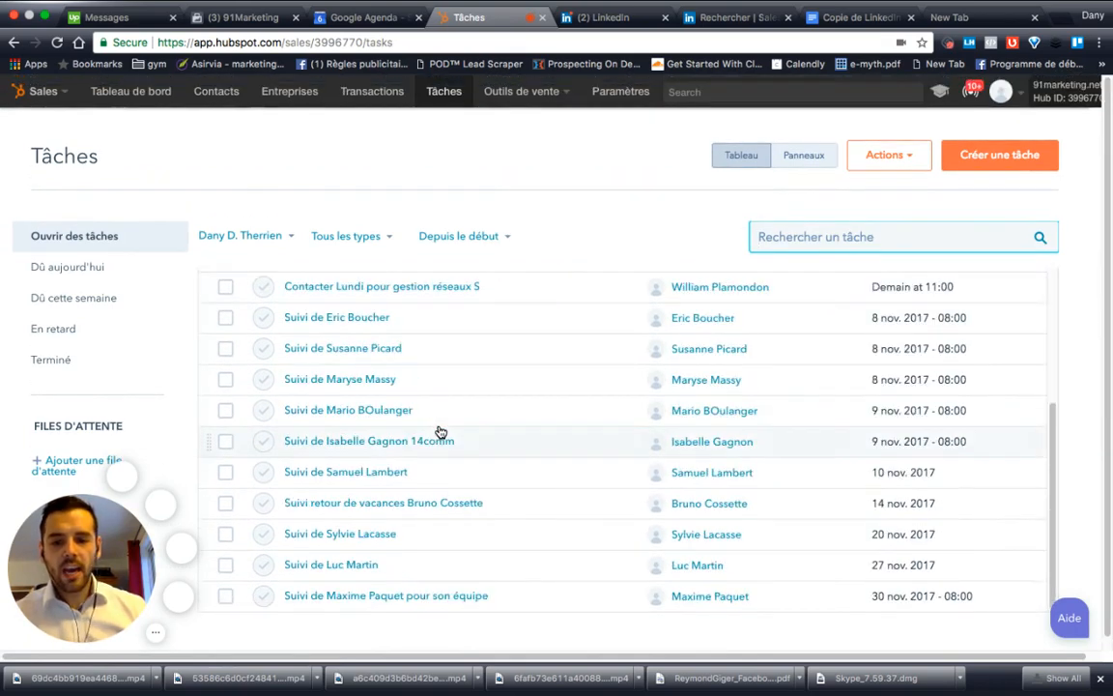
scroll(401, 391, up, 5)
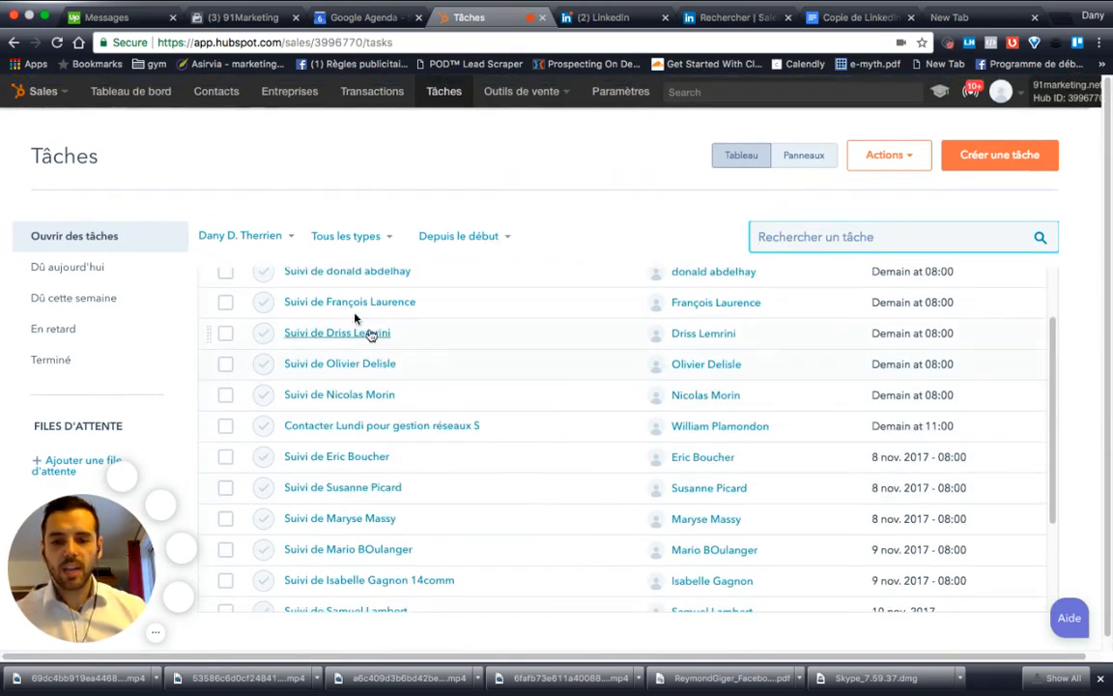
scroll(478, 379, down, 3)
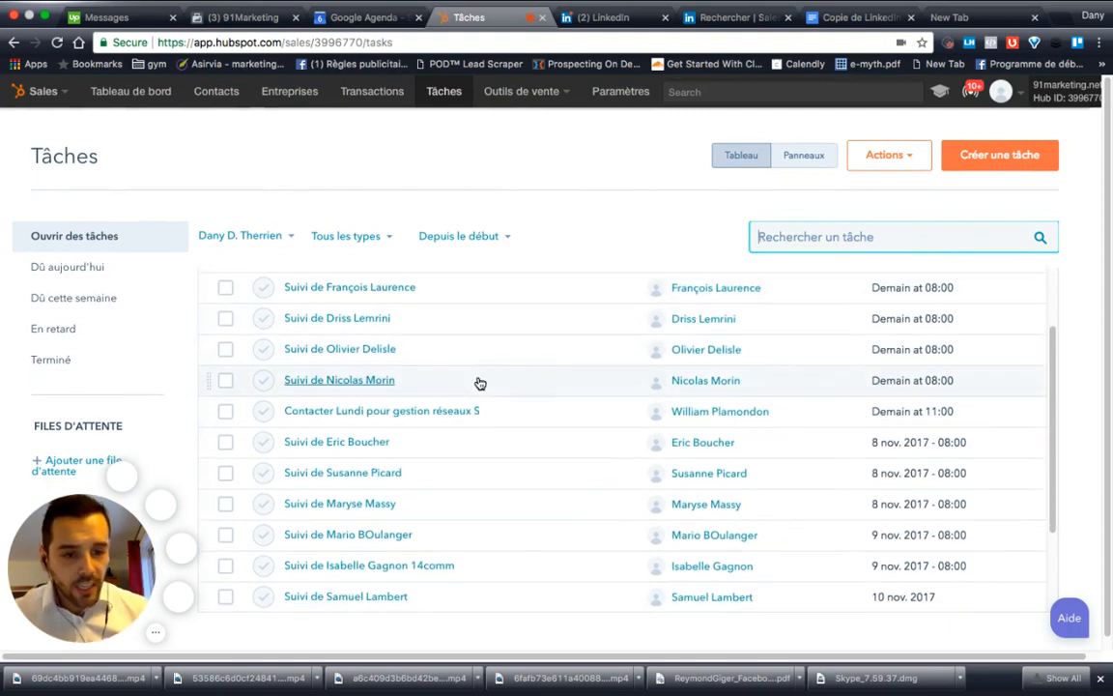
scroll(483, 377, down, 5)
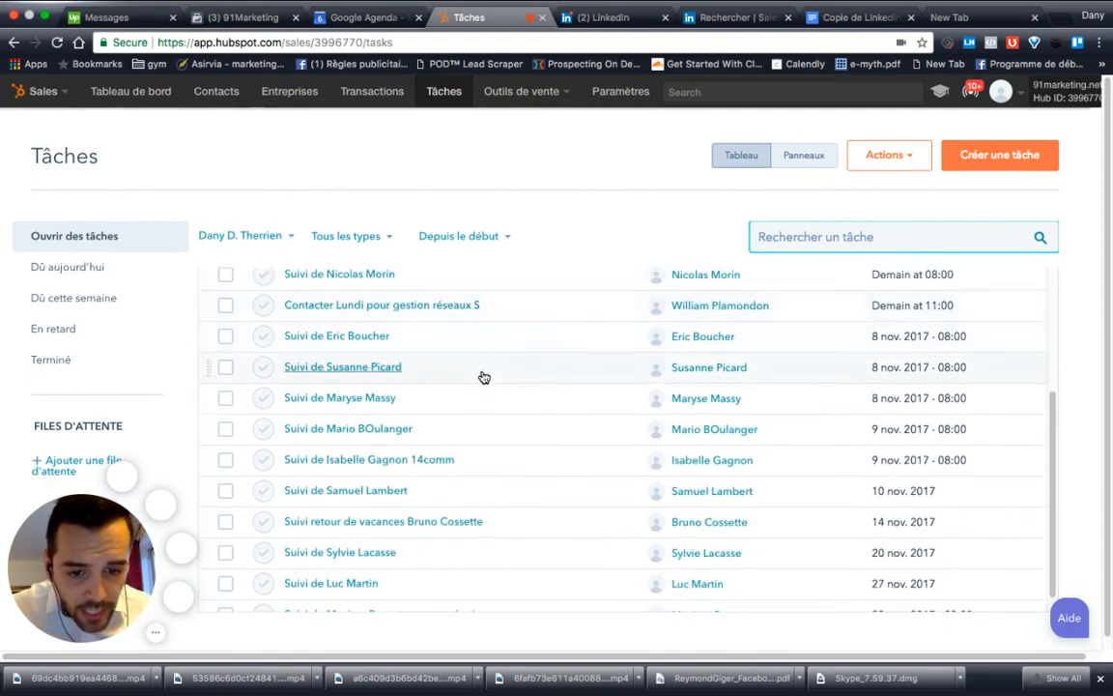
scroll(483, 377, up, 3)
scroll(484, 377, up, 5)
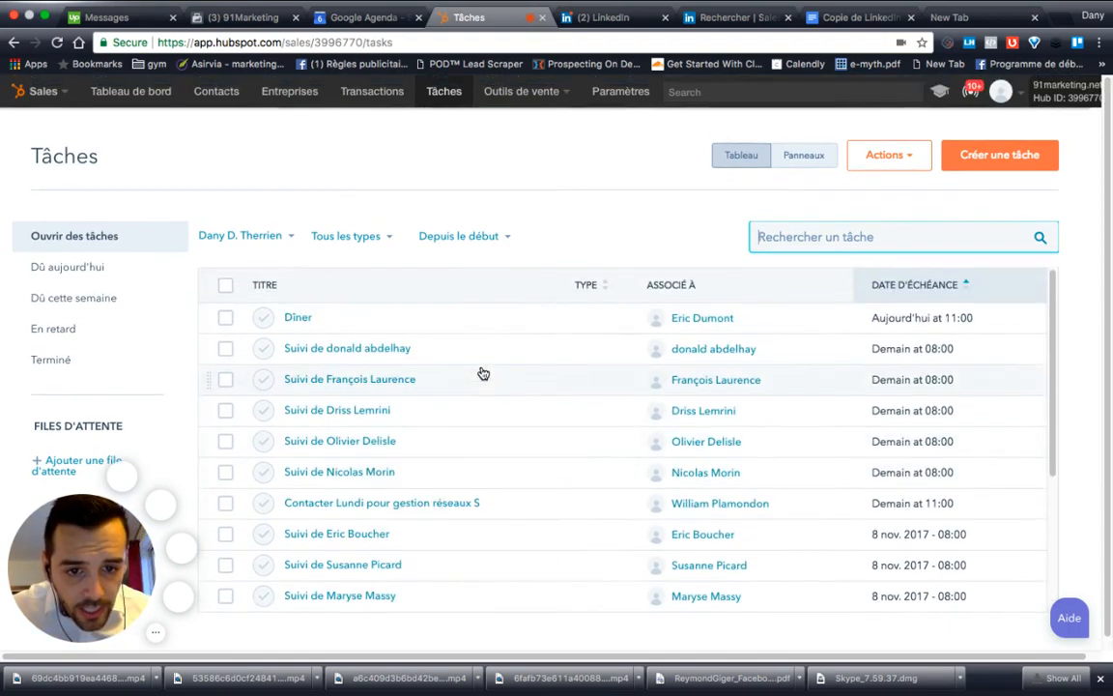
click(392, 41)
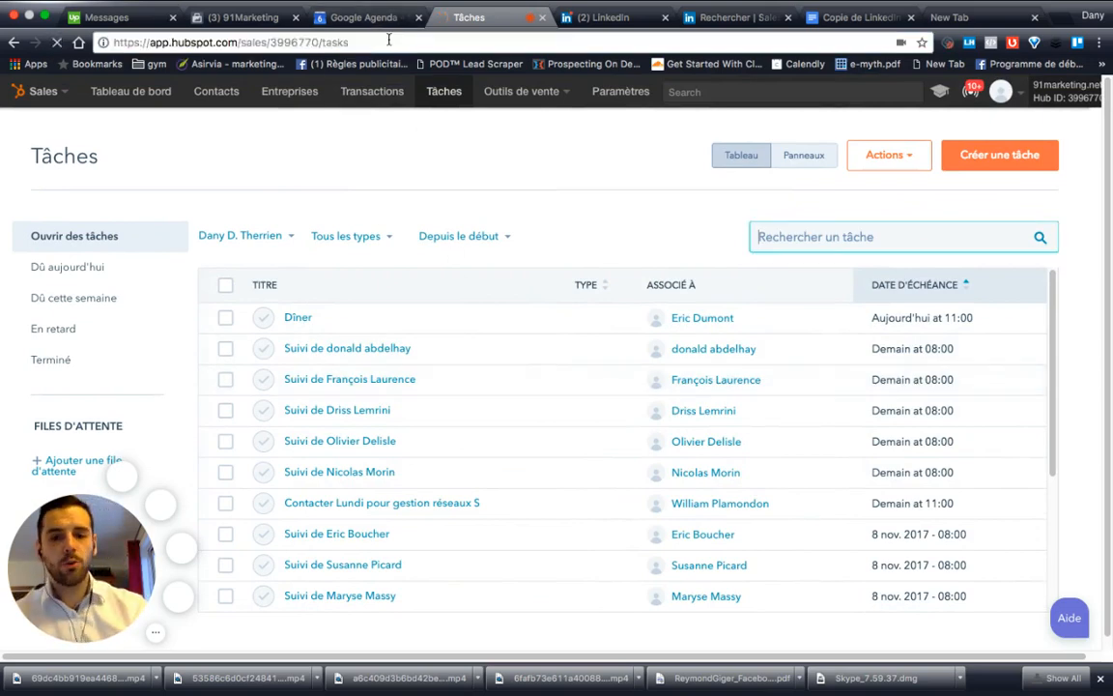
key(Return)
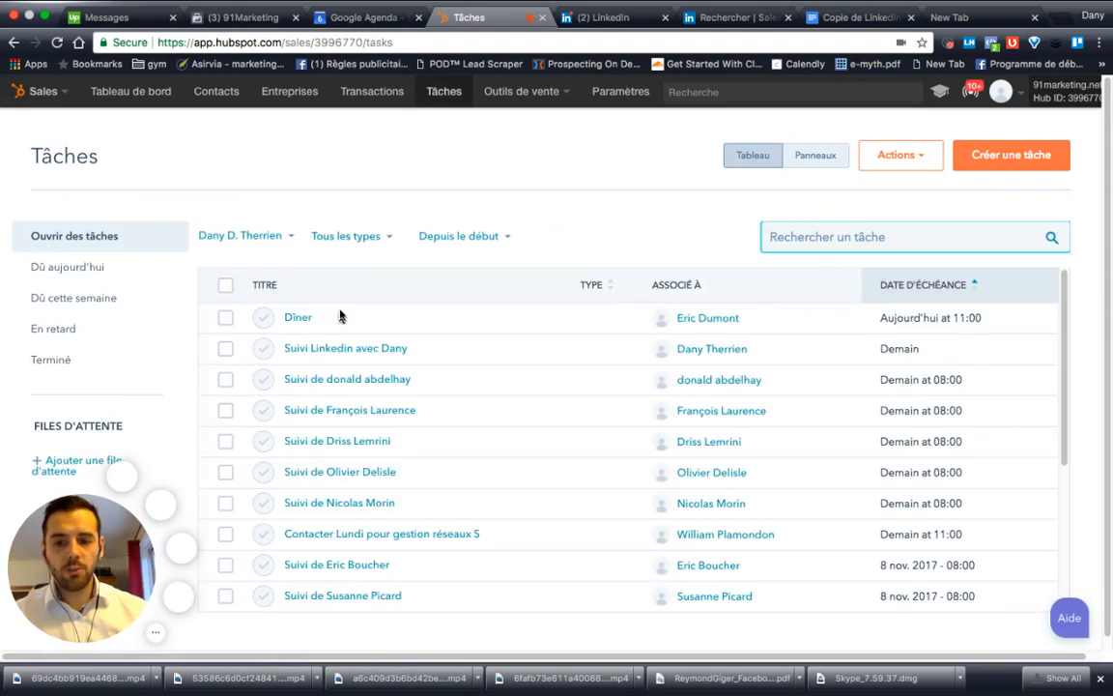
Step: Complete the LinkedIn task and add a follow-up task due in 1 jour ouvrable
click(263, 352)
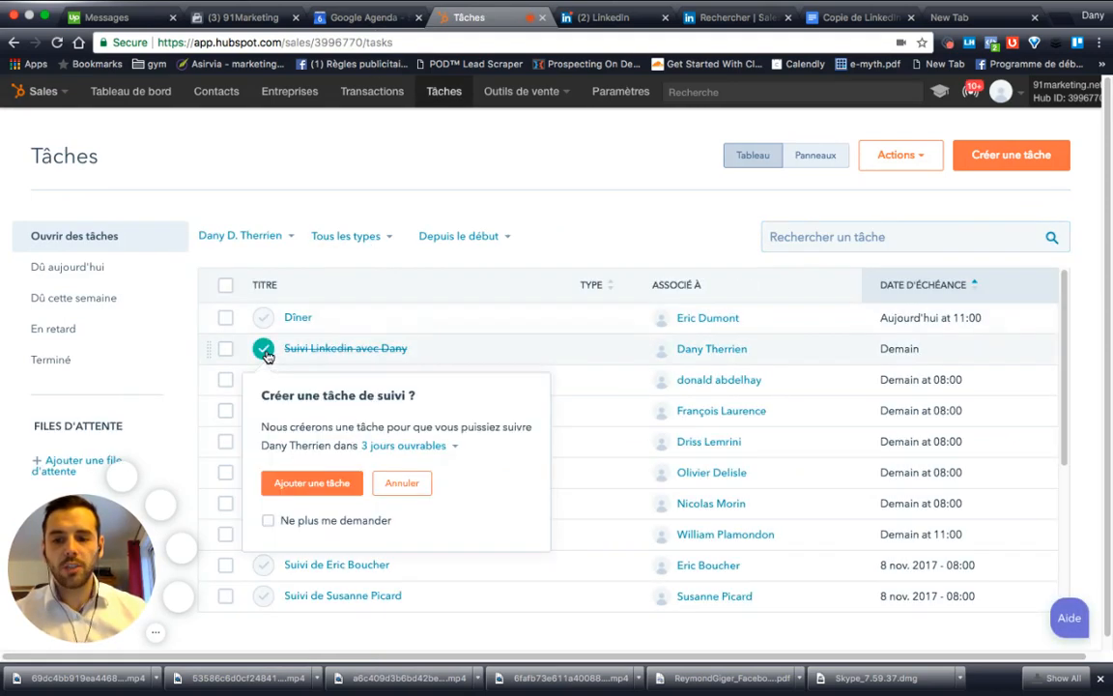
click(453, 448)
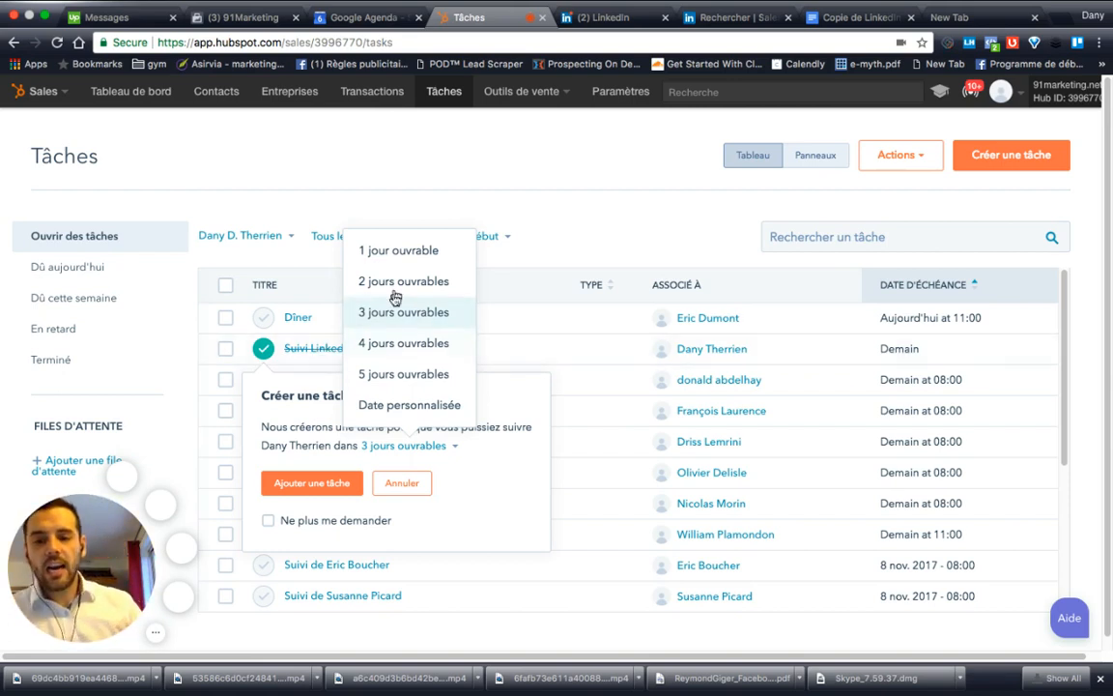
click(418, 253)
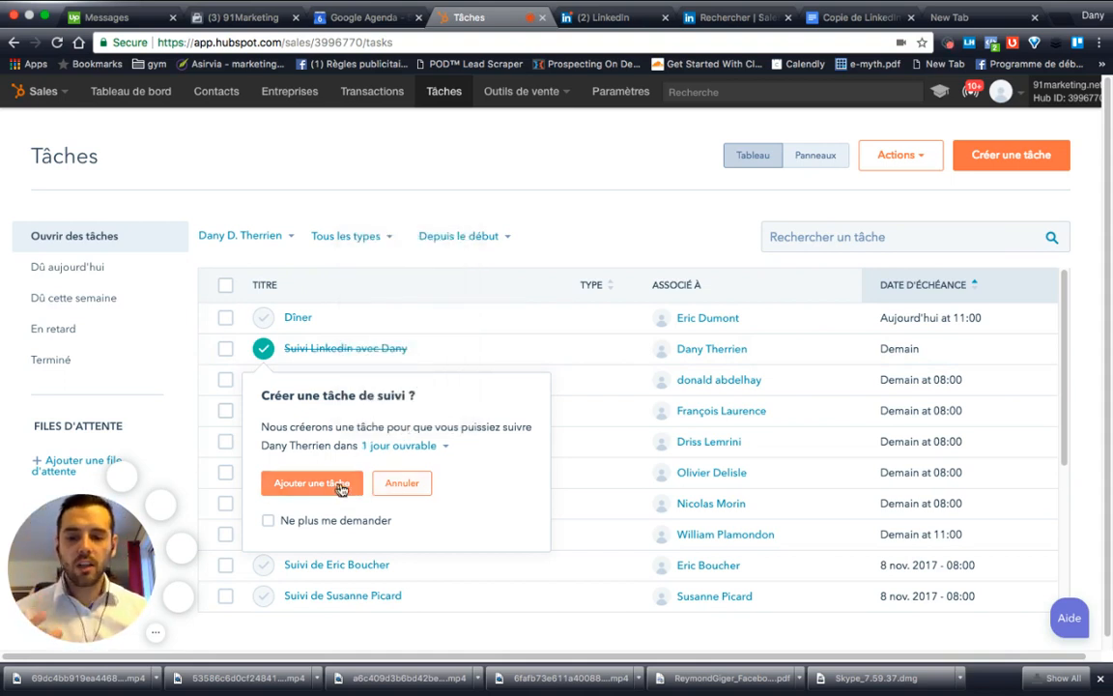
click(308, 482)
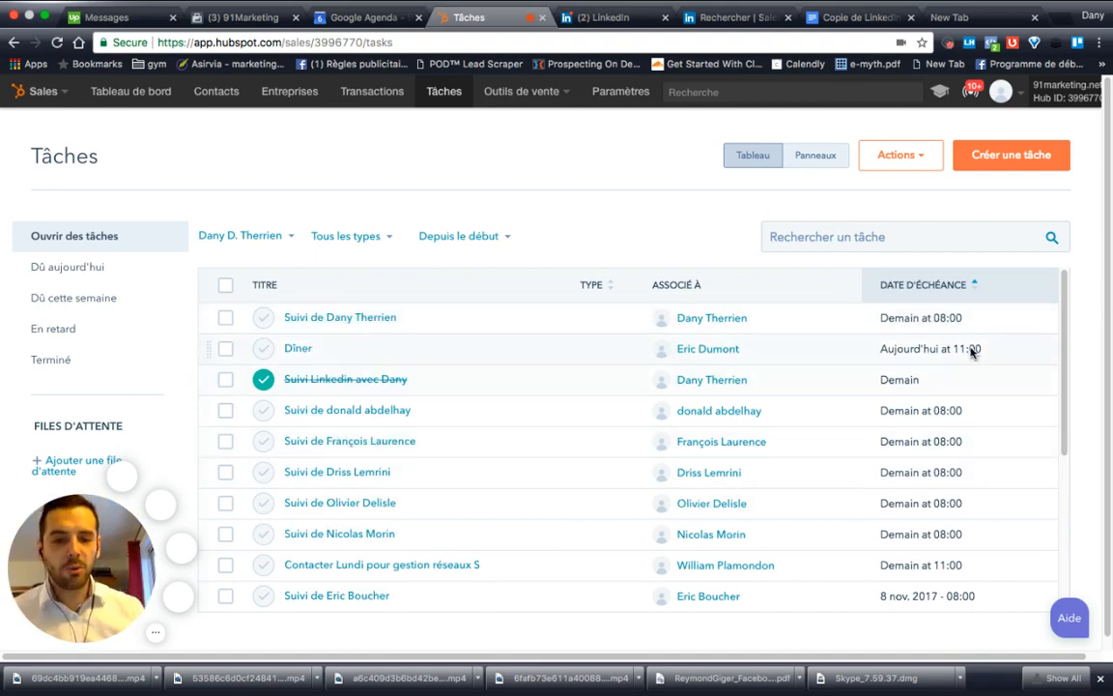
Step: Reload the Tâches page to clear the completed LinkedIn task from the list
click(510, 41)
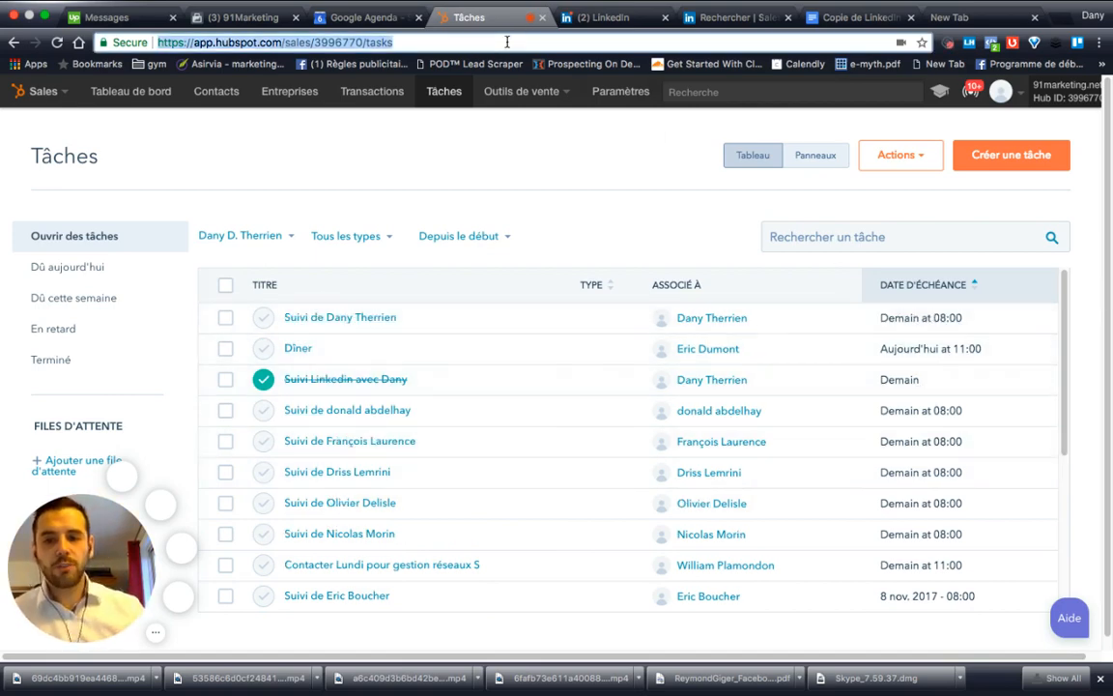
key(Return)
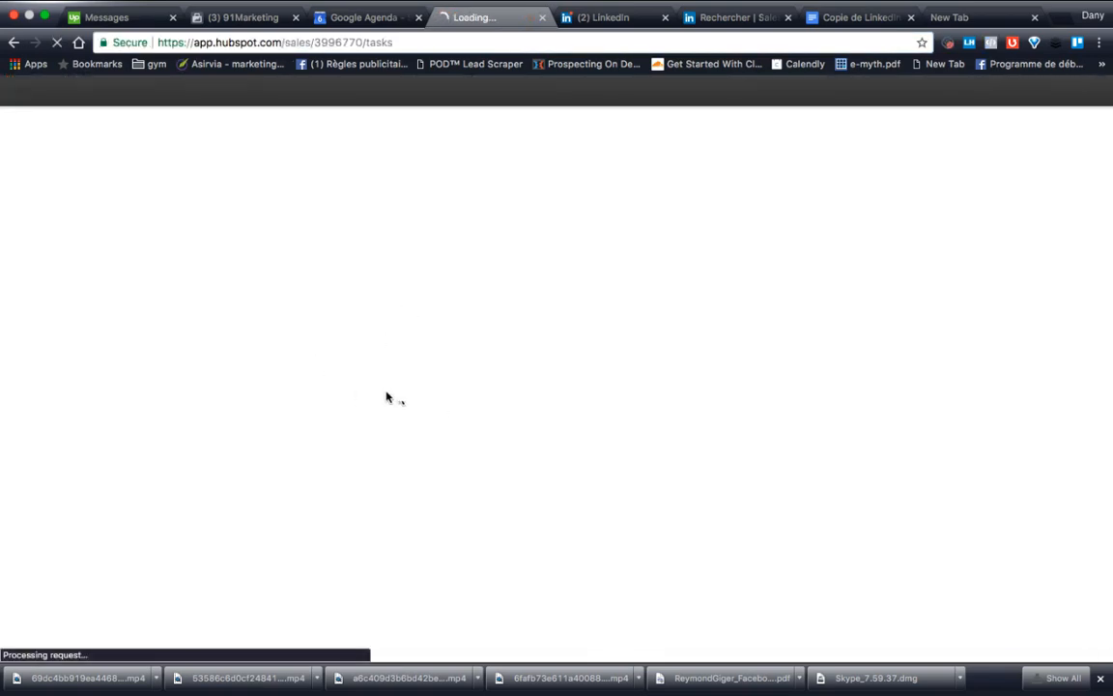